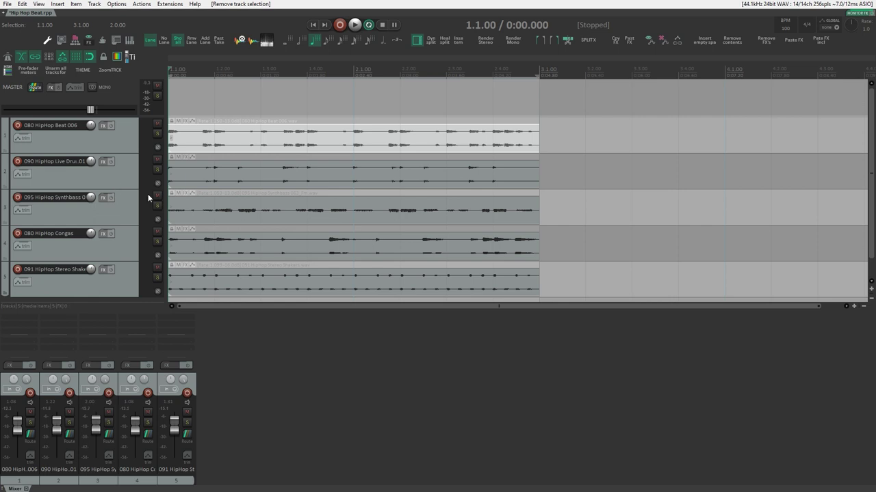
Open the Screensets/Layouts window and reposition it over the arrange area
click(39, 5)
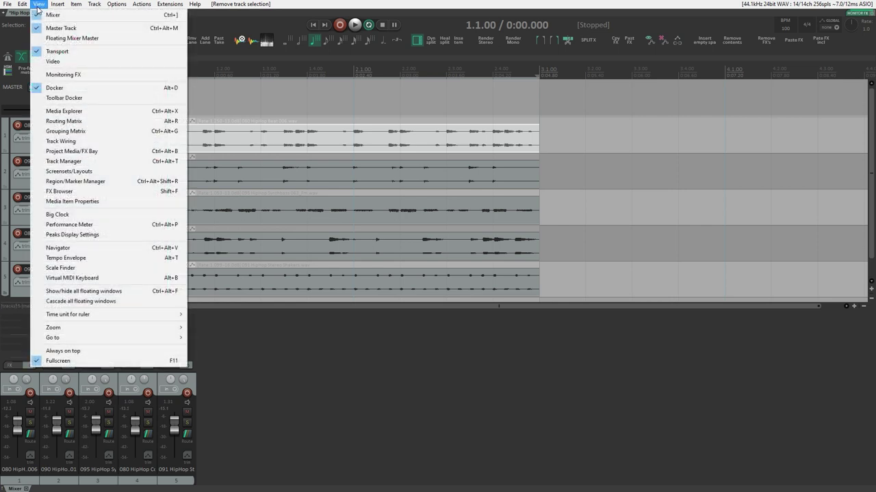
click(91, 173)
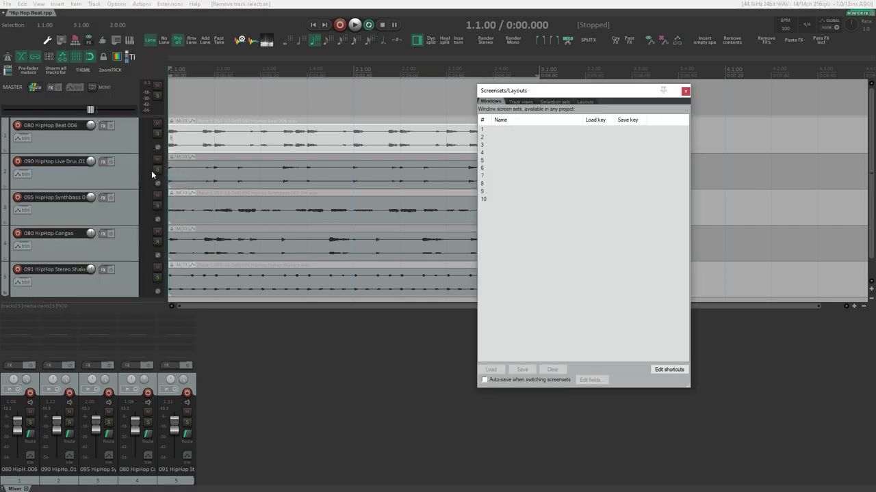
drag(517, 91, 485, 101)
drag(558, 102, 552, 115)
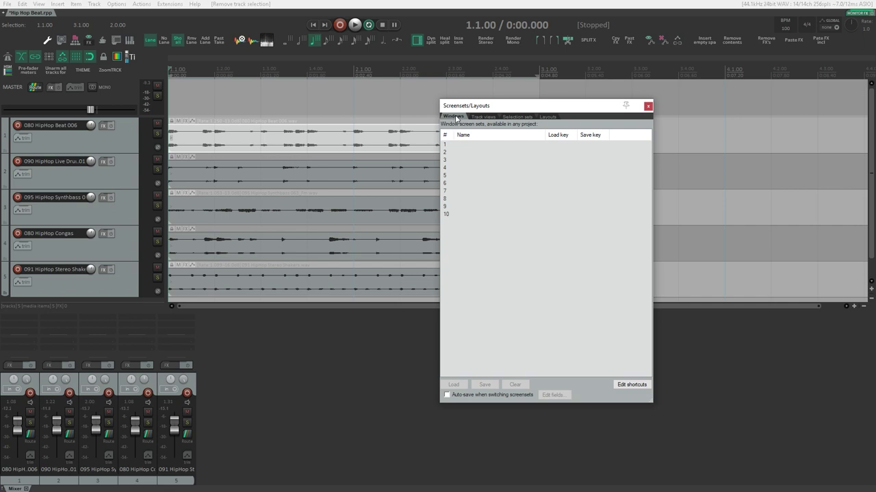
Compare the Windows and Track views screenset lists, ending on the Windows list with the window moved clear of the media items
click(483, 117)
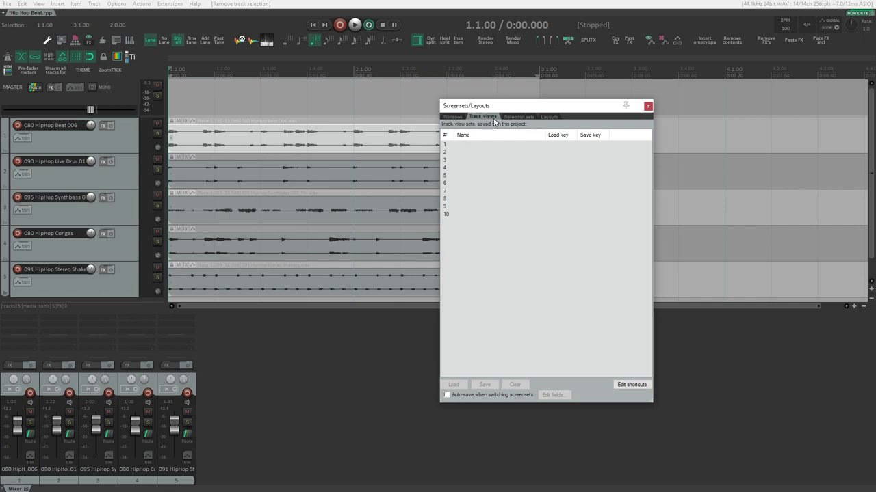
click(458, 120)
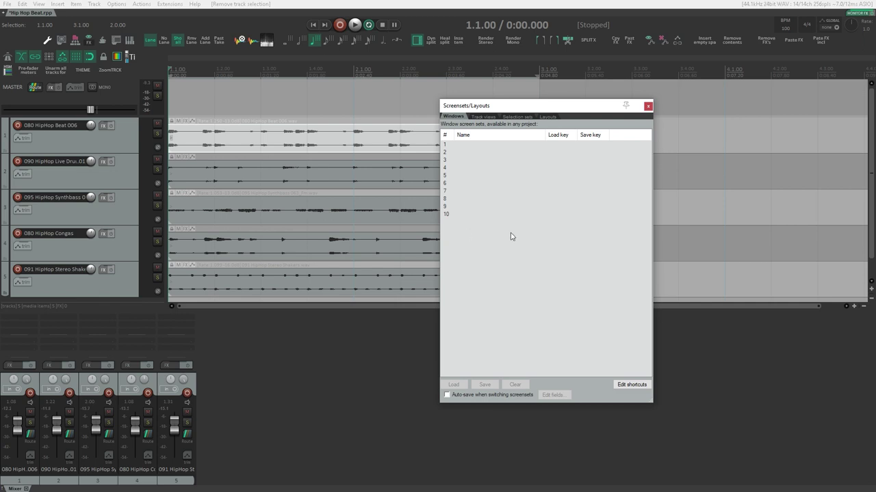
click(484, 117)
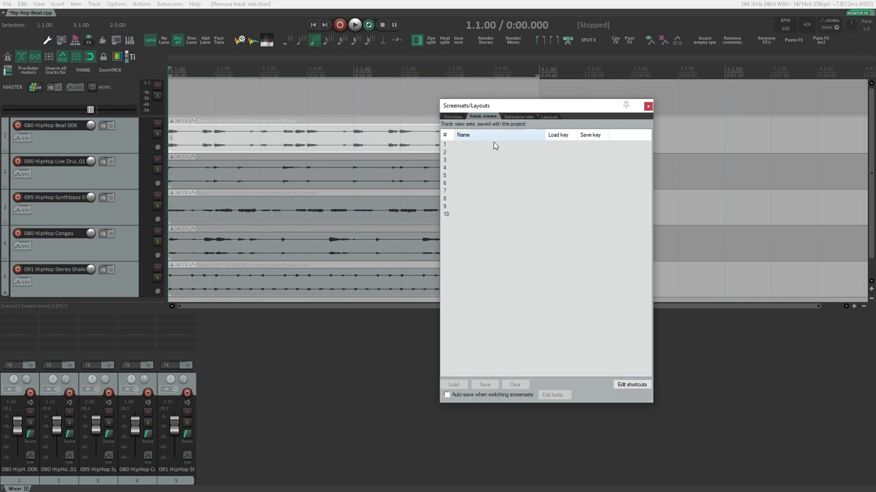
drag(458, 120, 520, 129)
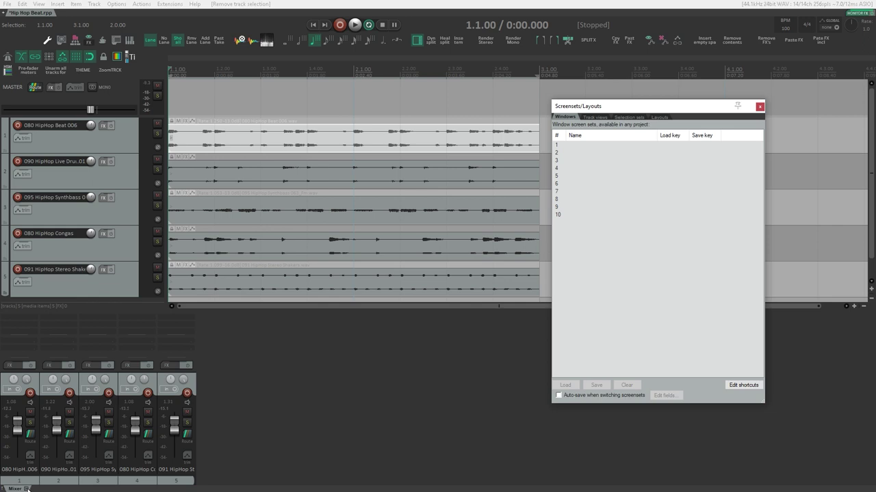
Close the docked Mixer and move the Screensets/Layouts window away from the tracks
click(27, 489)
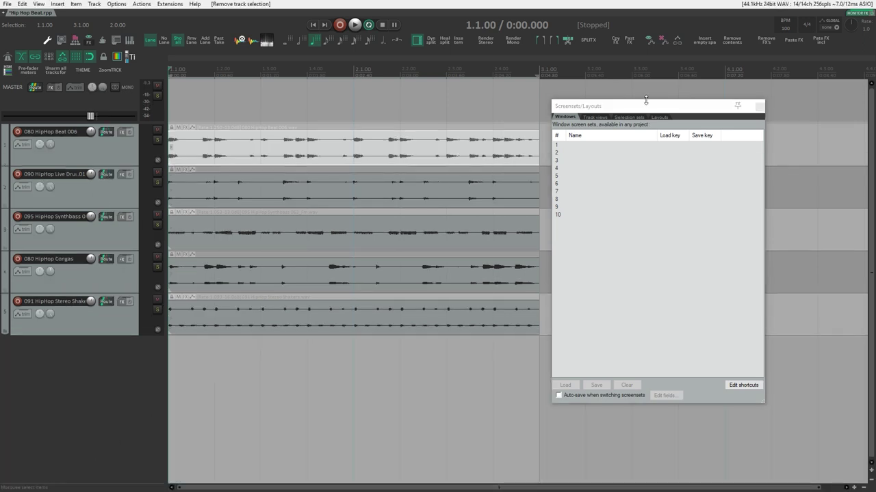
drag(646, 99, 676, 104)
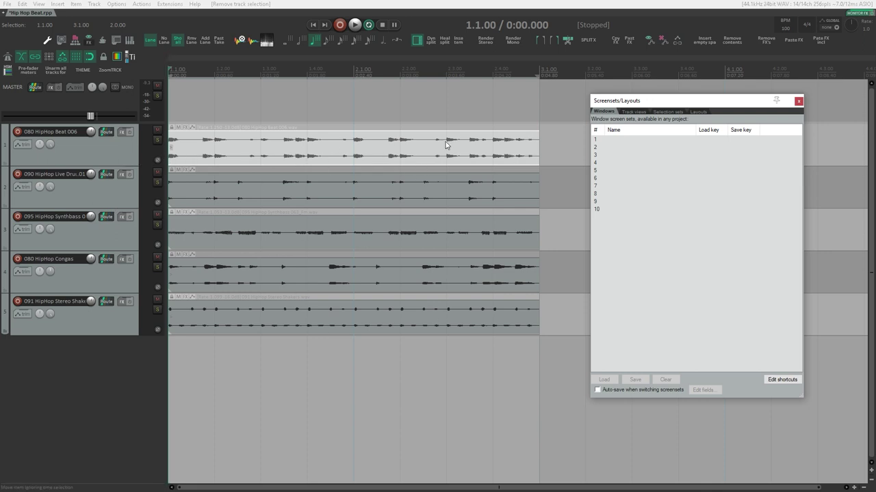
drag(629, 104, 642, 101)
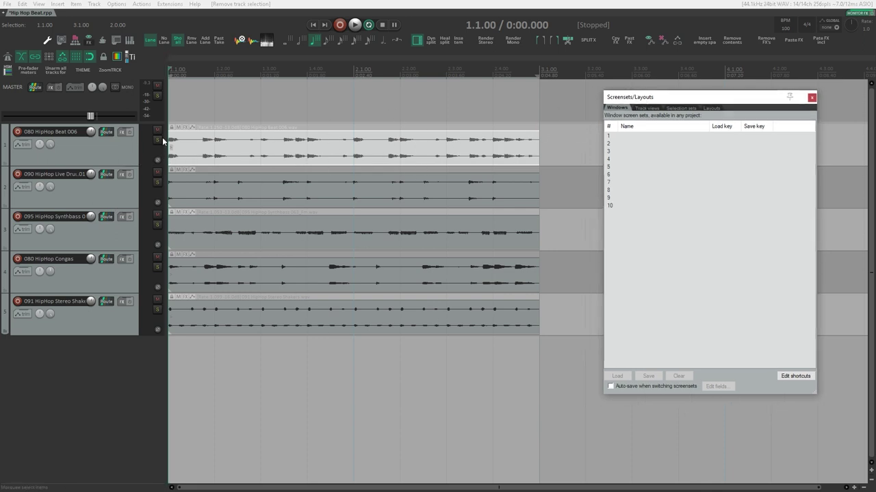
Save the current layout as windows screenset 1, named with the owner's first name plus "- Default", excluding last focus
click(634, 136)
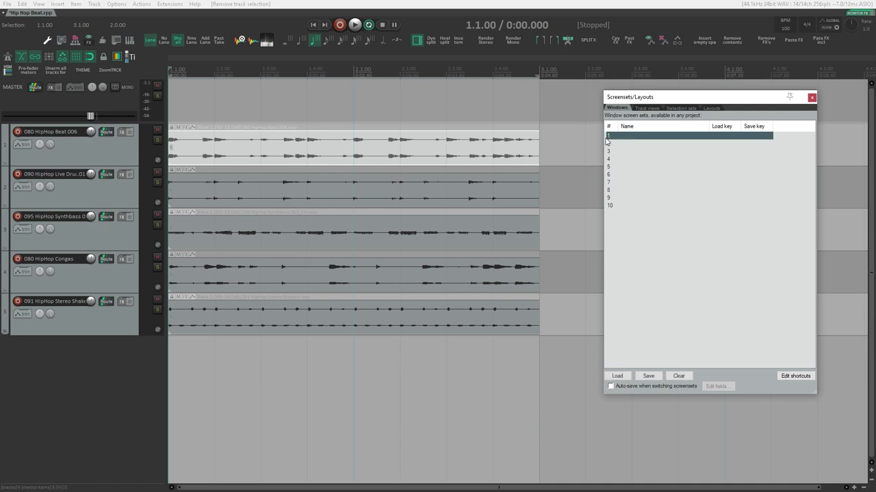
click(648, 376)
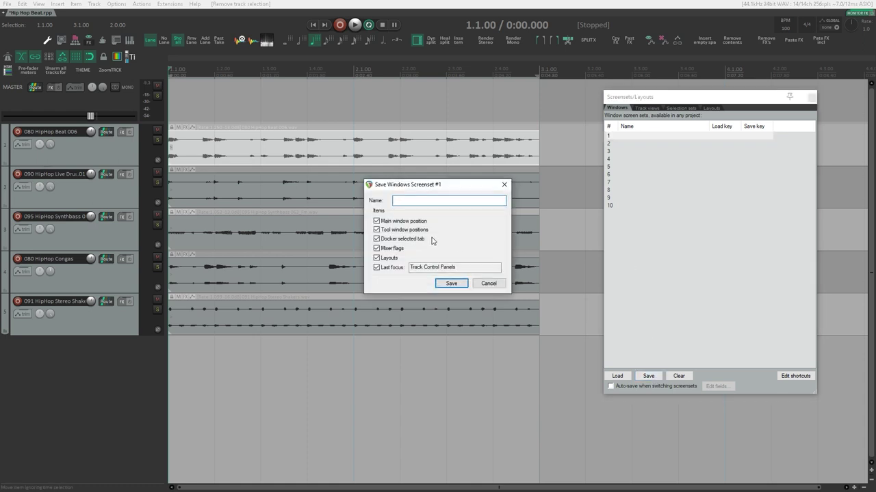
text(Gerardo - Default)
click(376, 268)
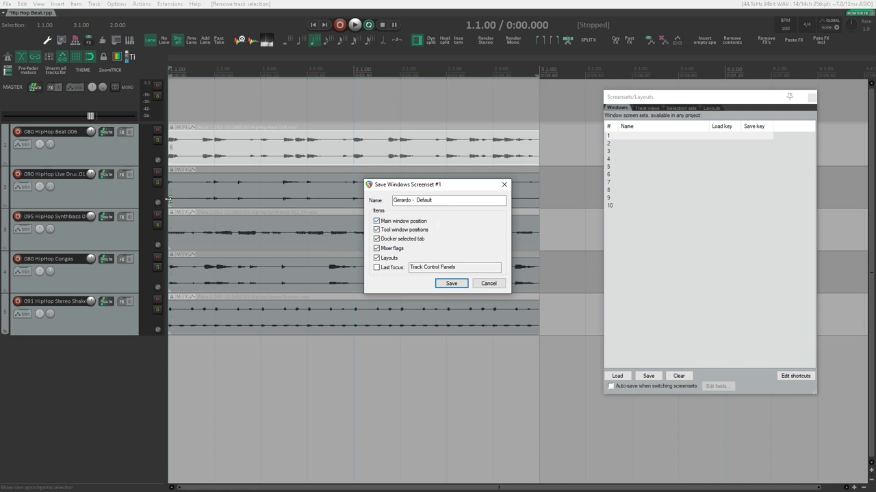
click(451, 283)
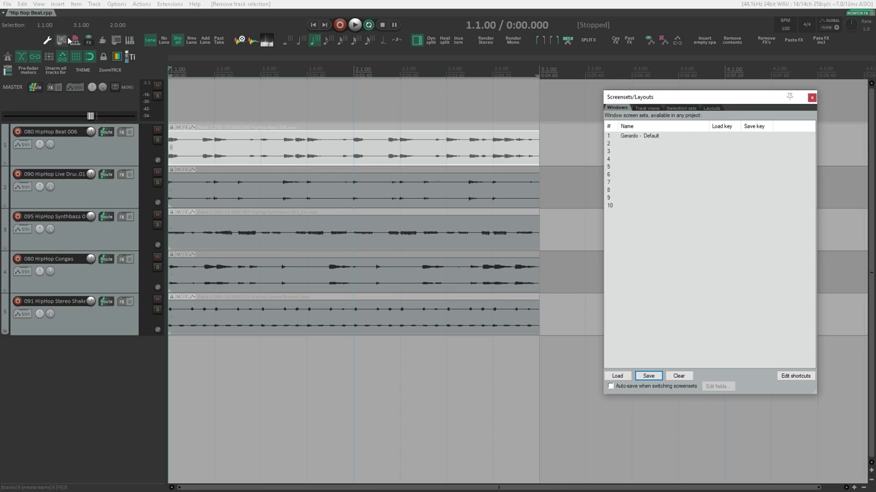
Open the Media Explorer and dock it below the tracks, trying a side dock before returning it there
click(39, 4)
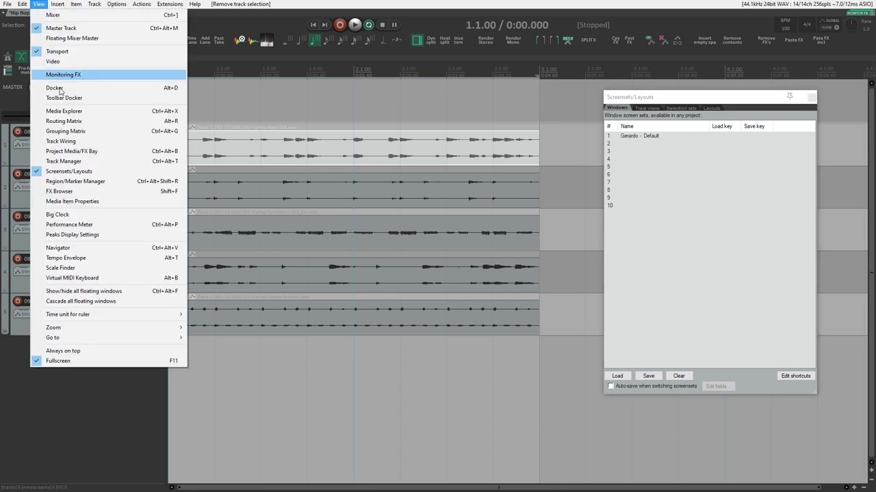
click(73, 114)
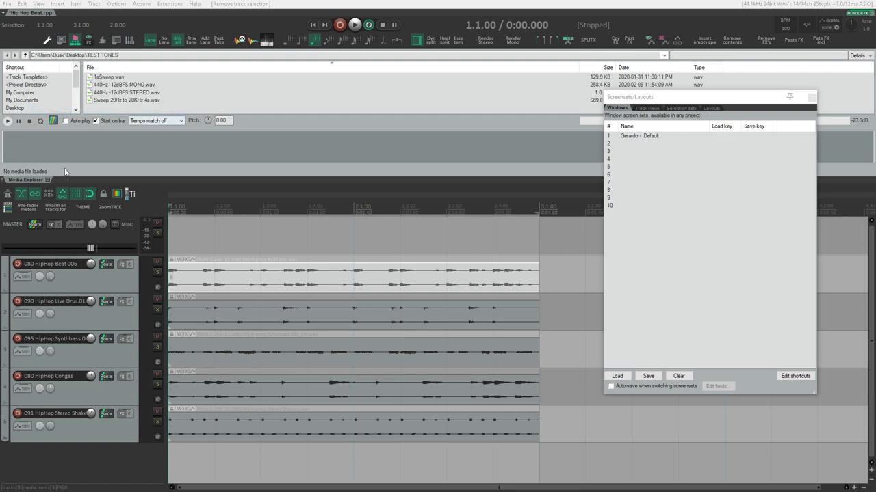
drag(41, 181, 100, 472)
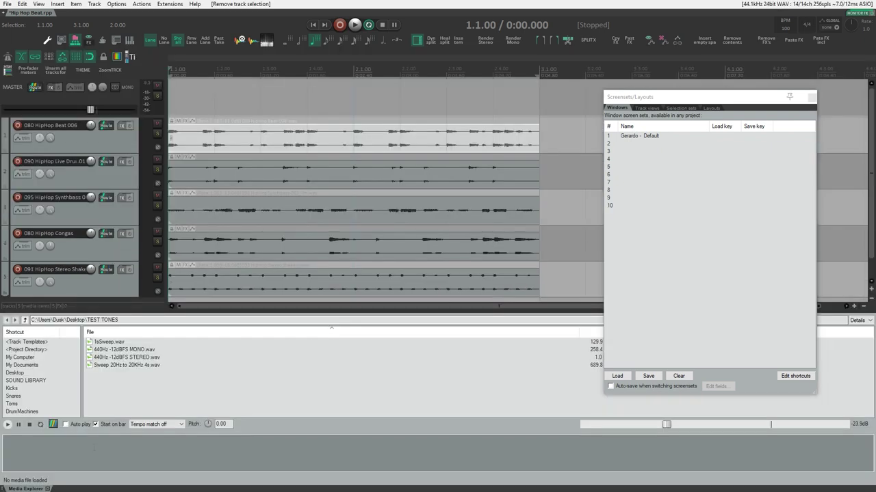
drag(24, 488, 22, 358)
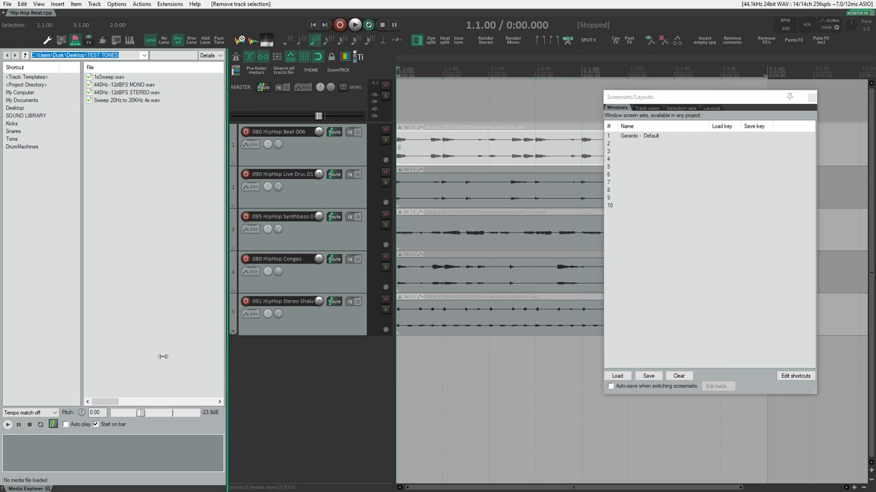
drag(32, 488, 42, 472)
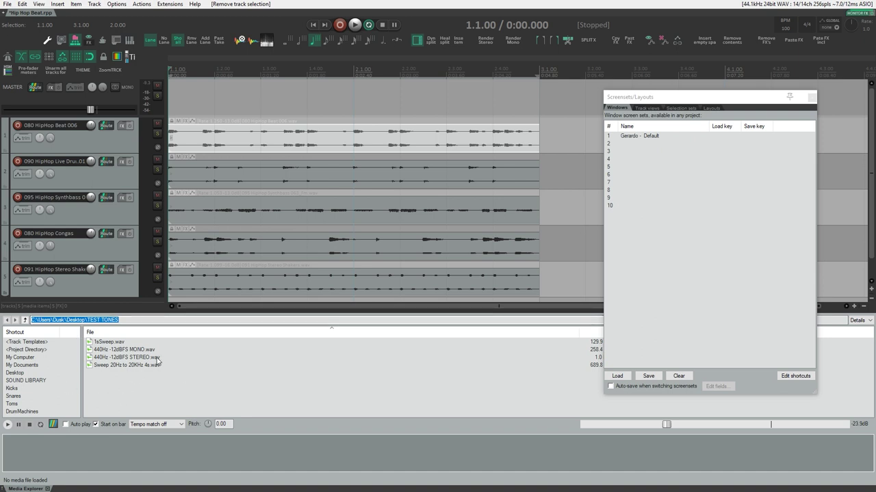
Save the layout with the Media Explorer as windows screenset 2, named "Default - Media Explorer"
click(638, 145)
click(648, 376)
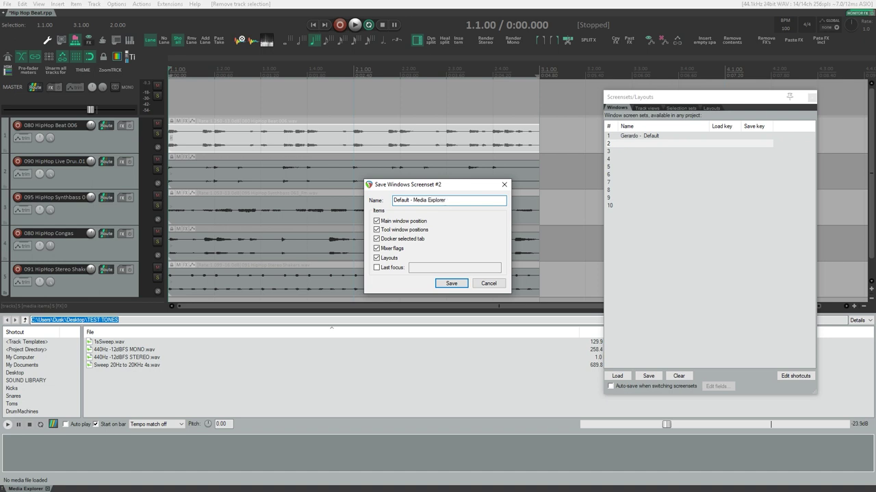
key(Return)
Test the saved window layouts by loading screenset 1 and switching back to screenset 2
click(636, 139)
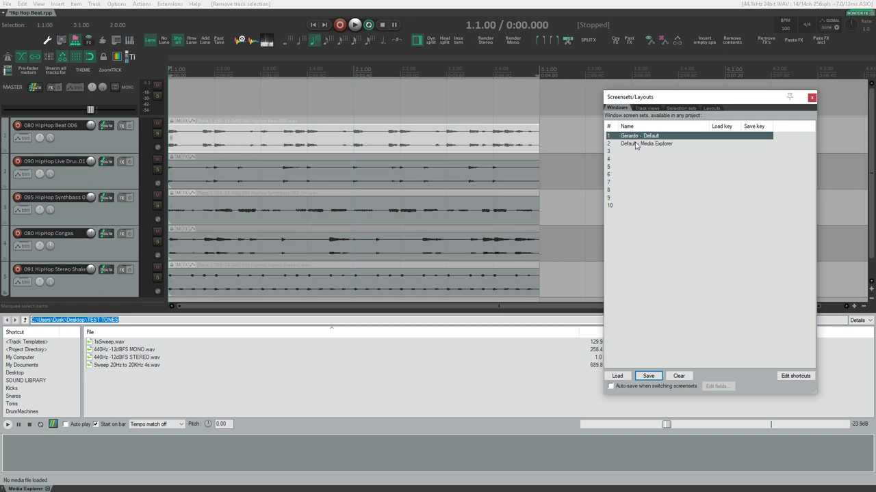
click(617, 376)
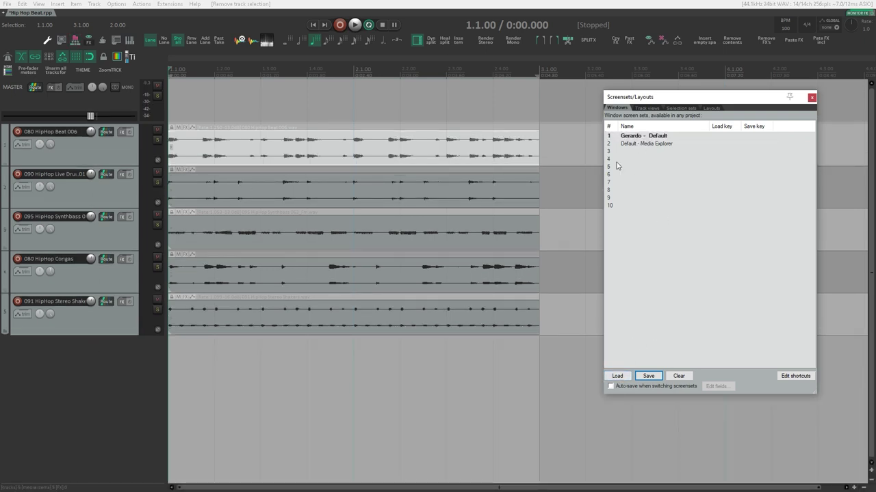
double_click(638, 145)
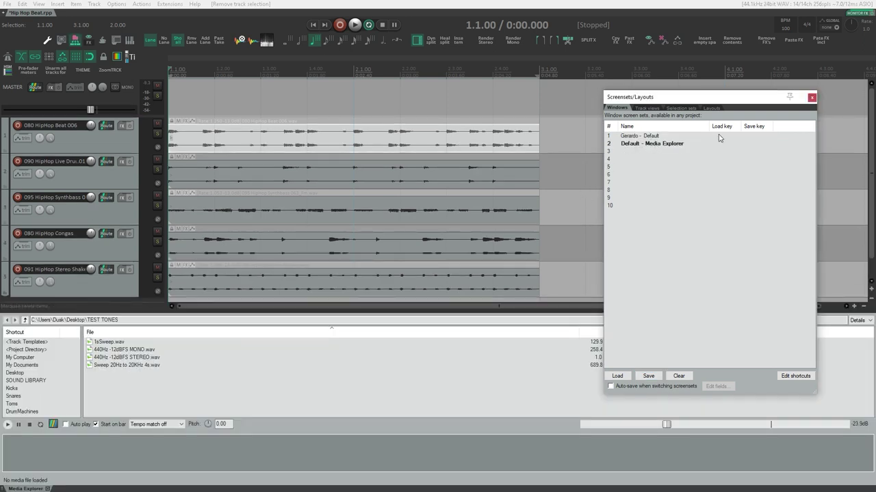
Open the screenset shortcut actions and assign Shift+F7 to "Screenset: Load window set #01"
click(643, 136)
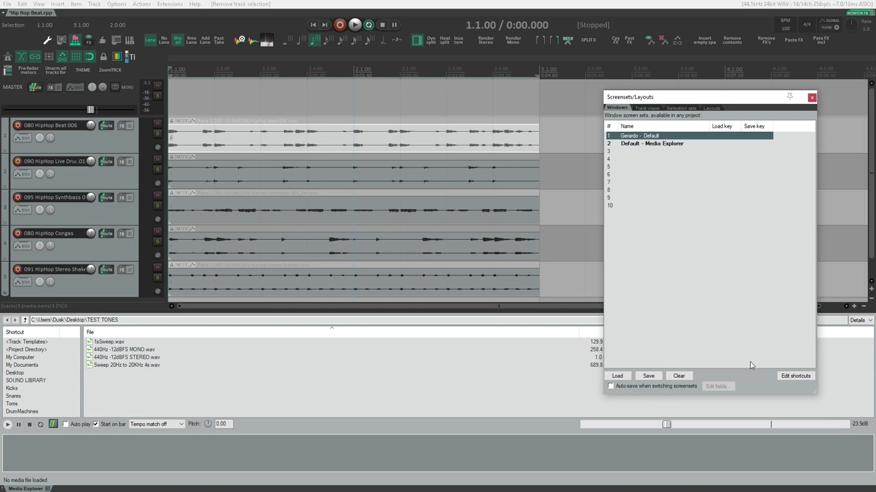
click(796, 376)
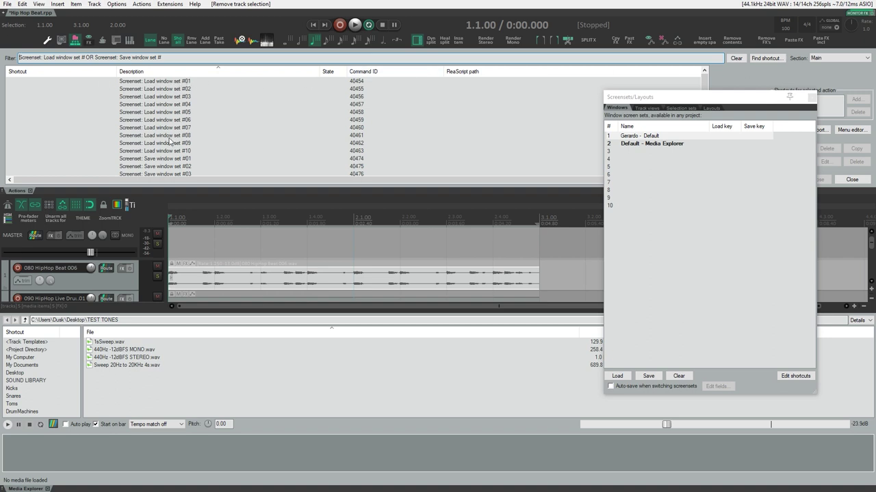
drag(676, 100, 485, 160)
click(35, 83)
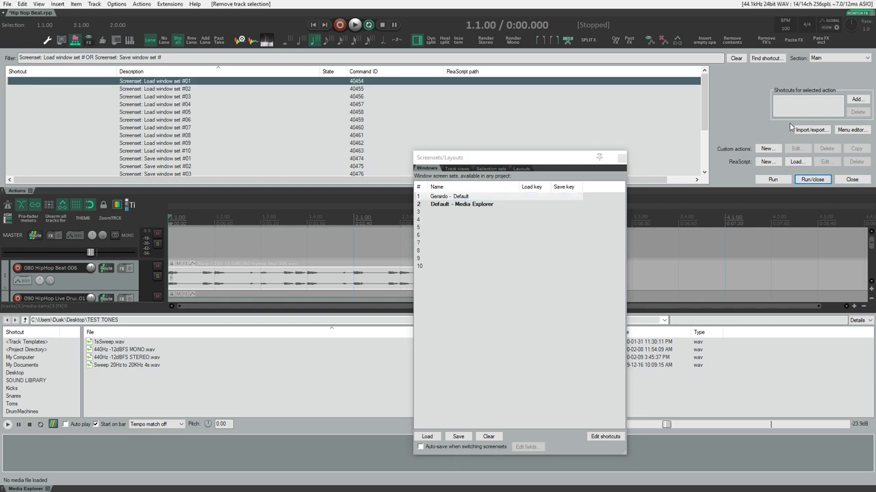
click(854, 99)
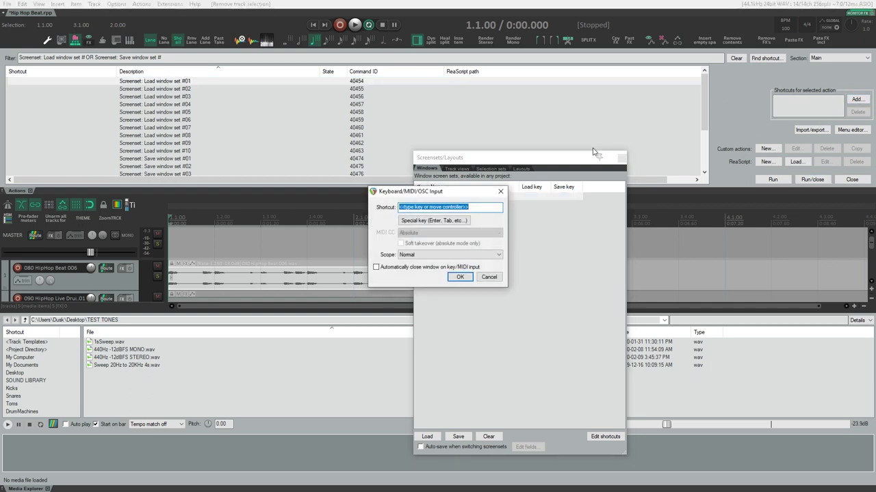
key(shift+F7)
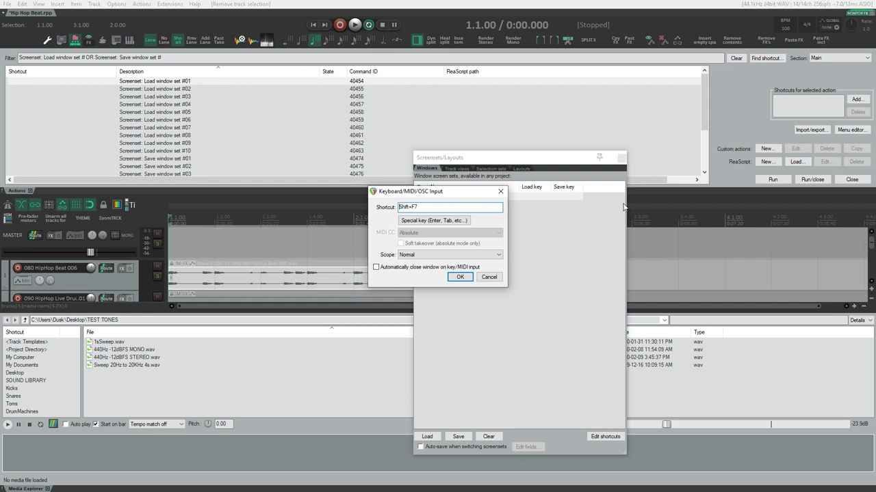
click(466, 277)
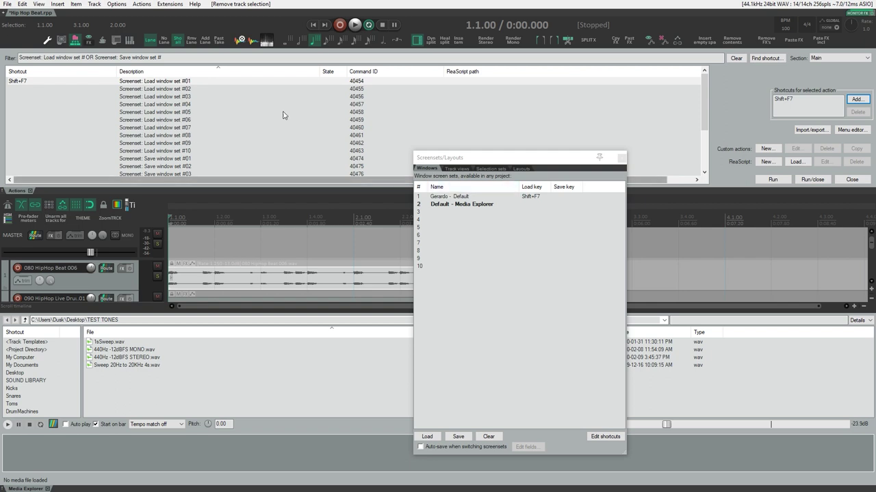
Assign Shift+F8 to the action "Screenset: Load window set #02"
click(166, 90)
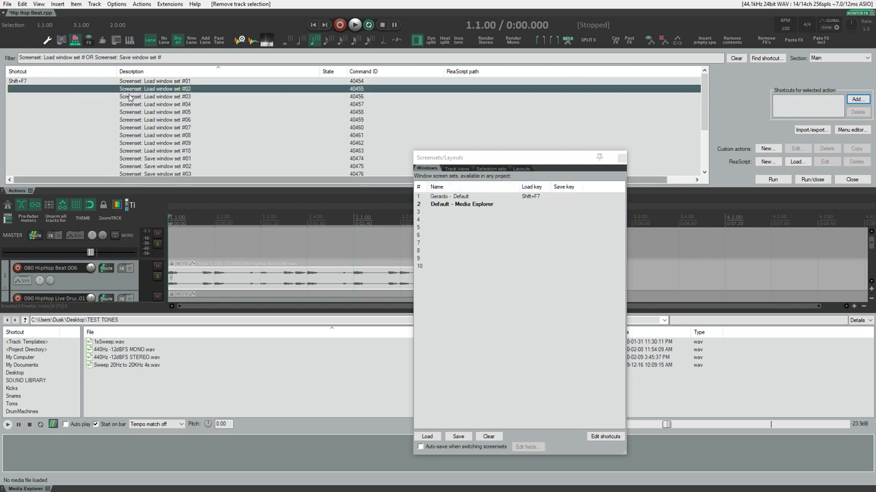
click(860, 100)
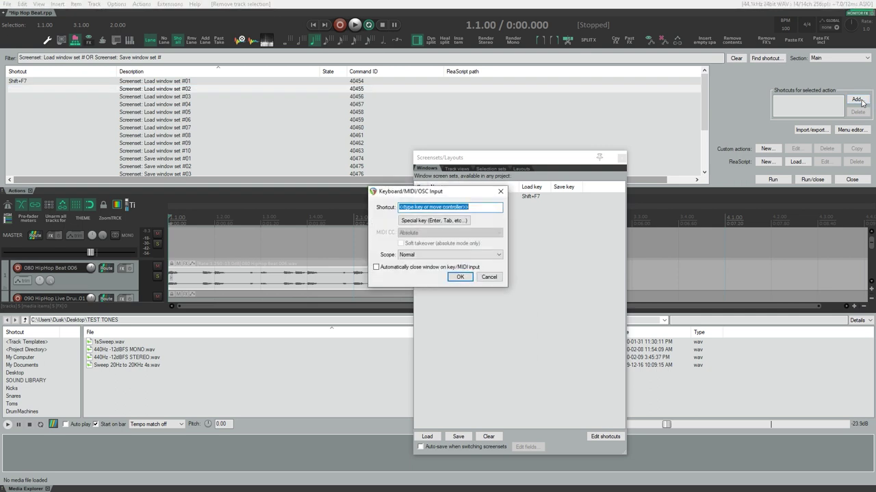
key(shift+F8)
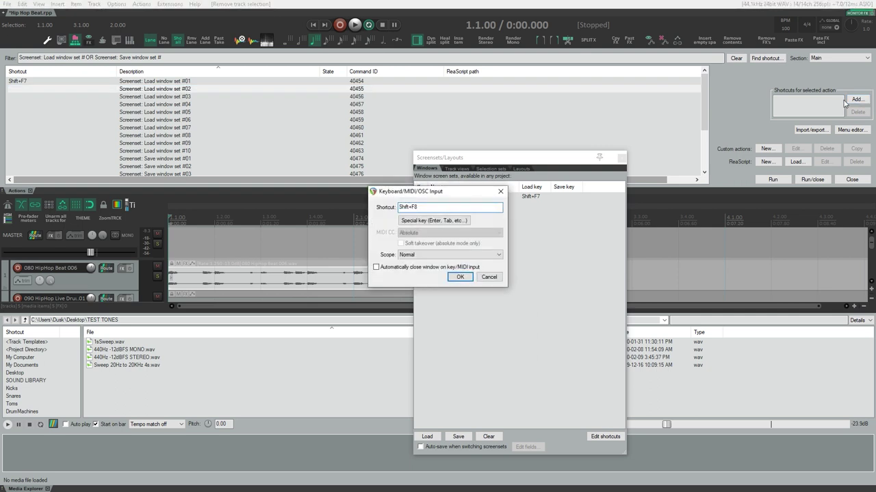
click(460, 277)
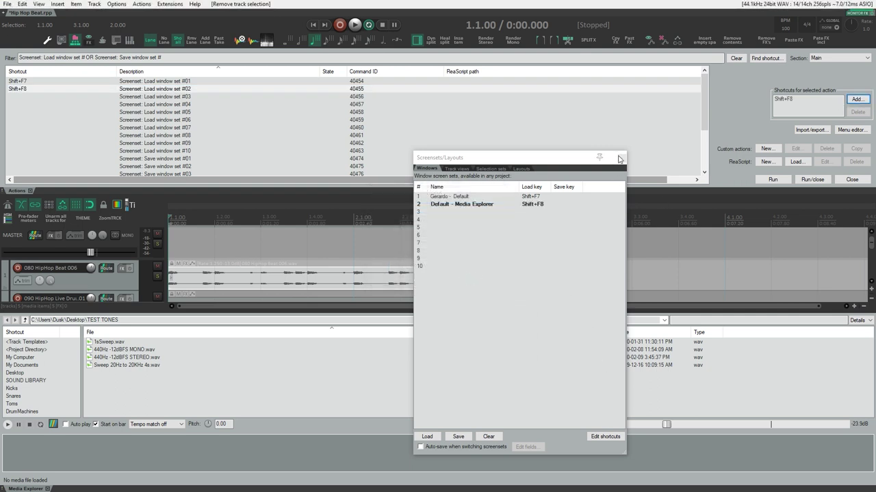
Close the Screensets/Layouts window and recall the default layout of windows screenset 1 with its assigned shortcut
click(621, 158)
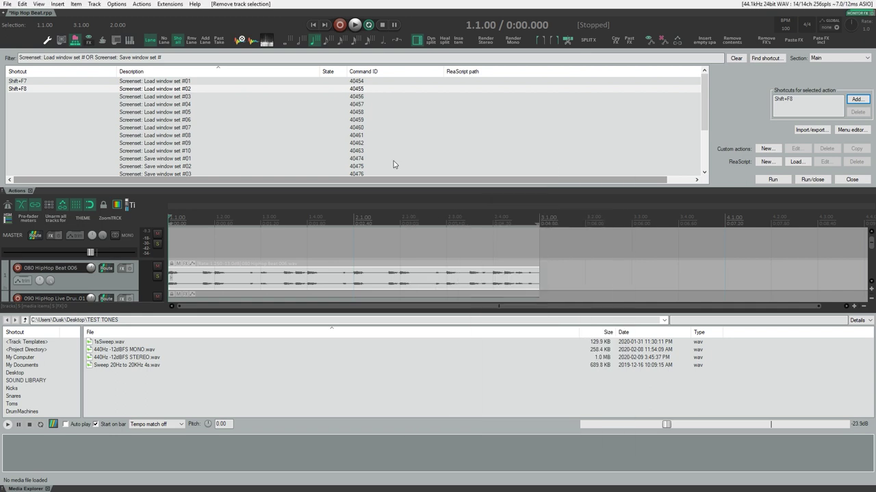
key(shift+F8)
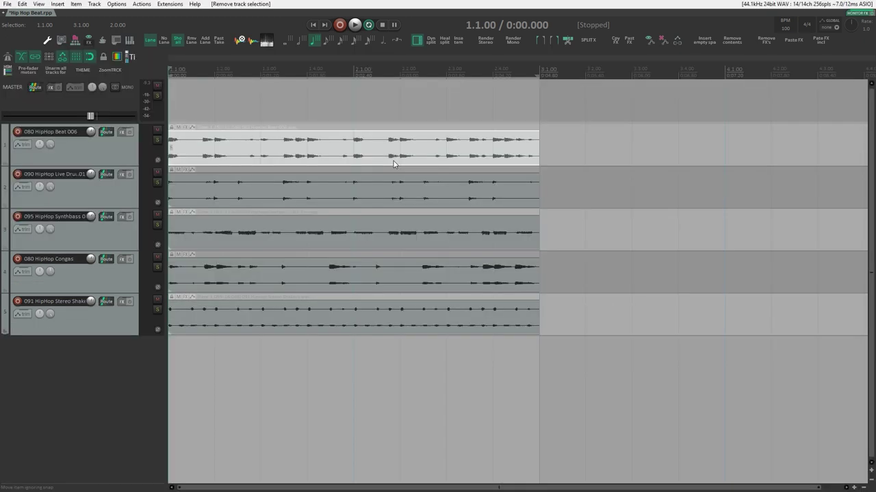
Close the Media Explorer and show the mixer, narrowed to the width of a single channel strip
key(ctrl+alt+x)
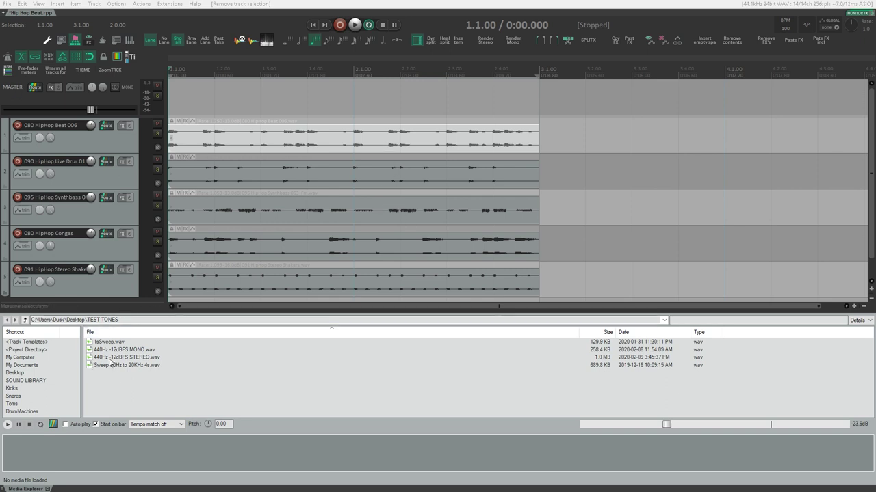
click(48, 489)
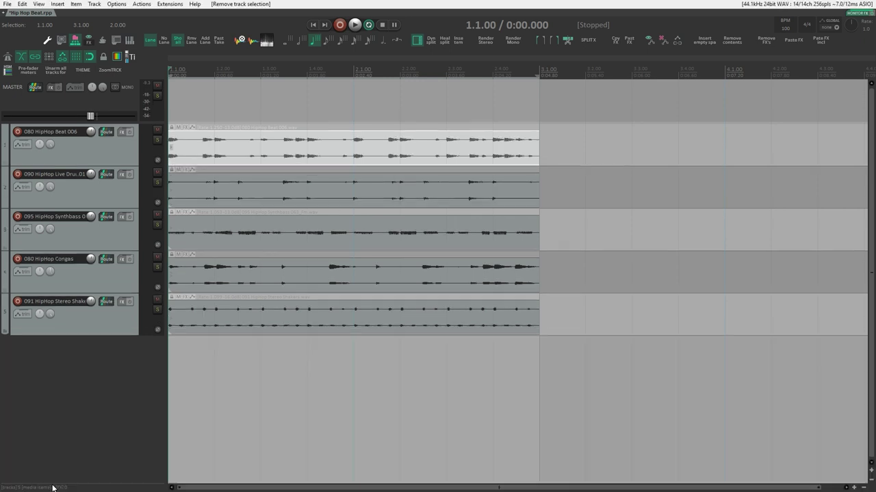
click(38, 4)
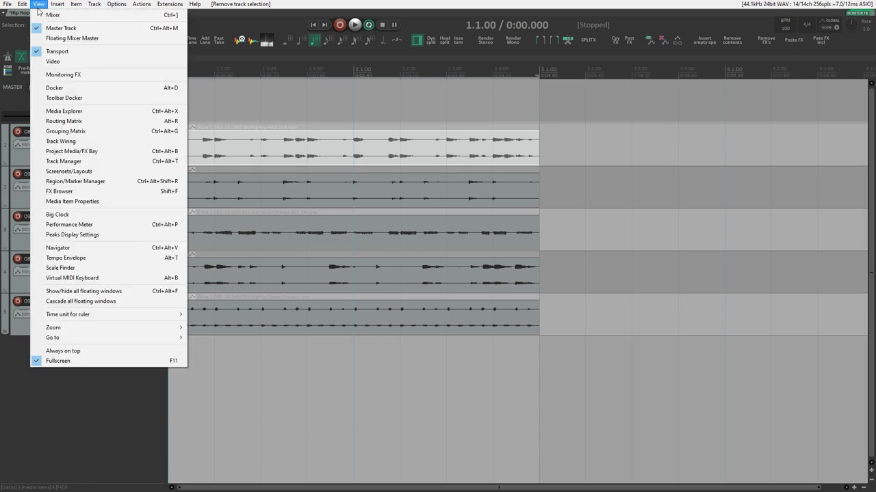
click(65, 15)
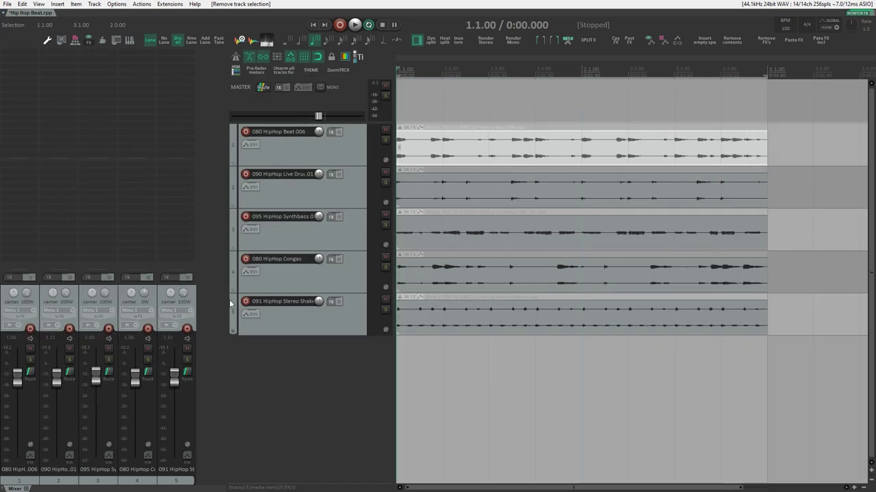
drag(226, 301, 48, 299)
Select the five tracks one after another and check which channel strip the narrowed mixer shows
click(175, 157)
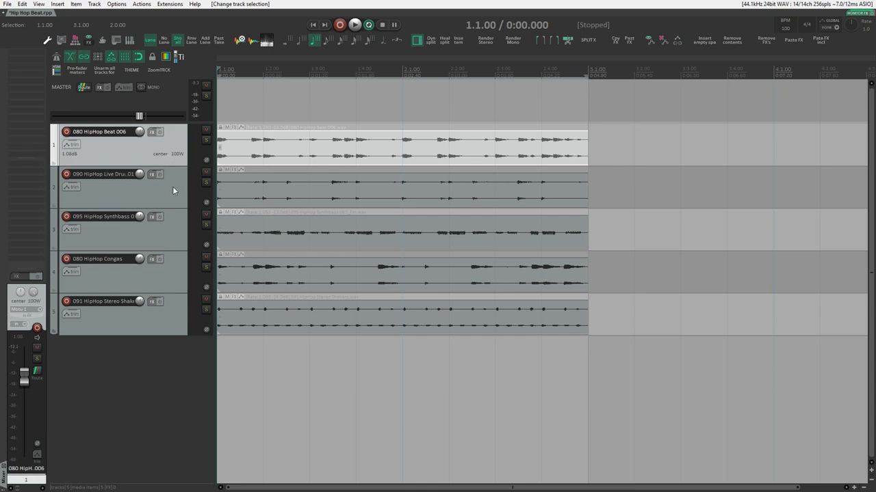
click(173, 188)
click(173, 226)
click(170, 274)
click(171, 311)
click(172, 255)
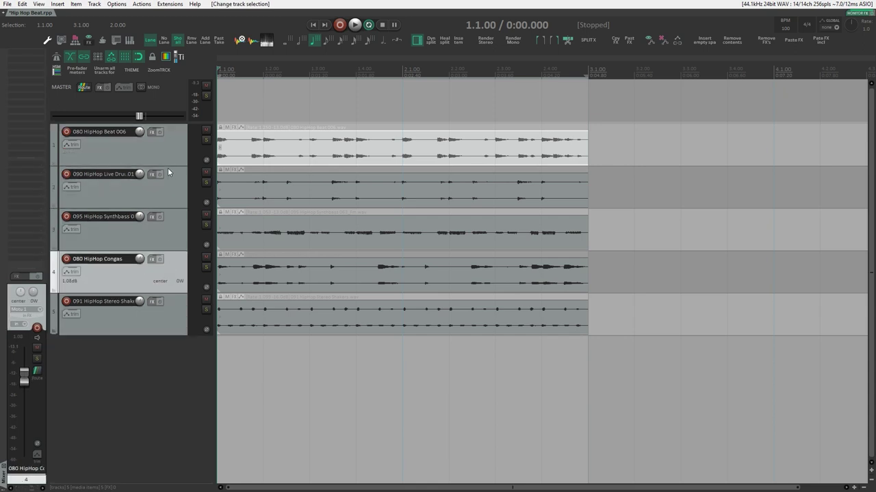
click(171, 155)
click(167, 182)
click(178, 233)
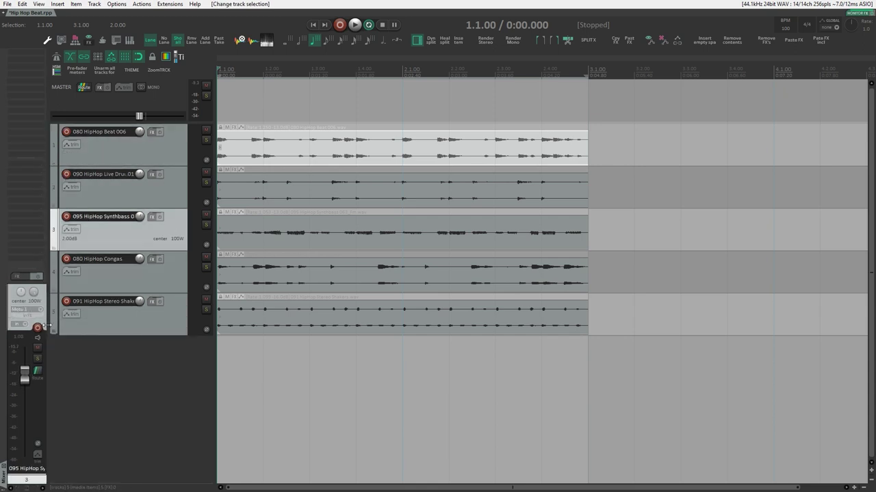
Add the Project Media/FX Bay and the Performance Meter to the window layout
click(39, 4)
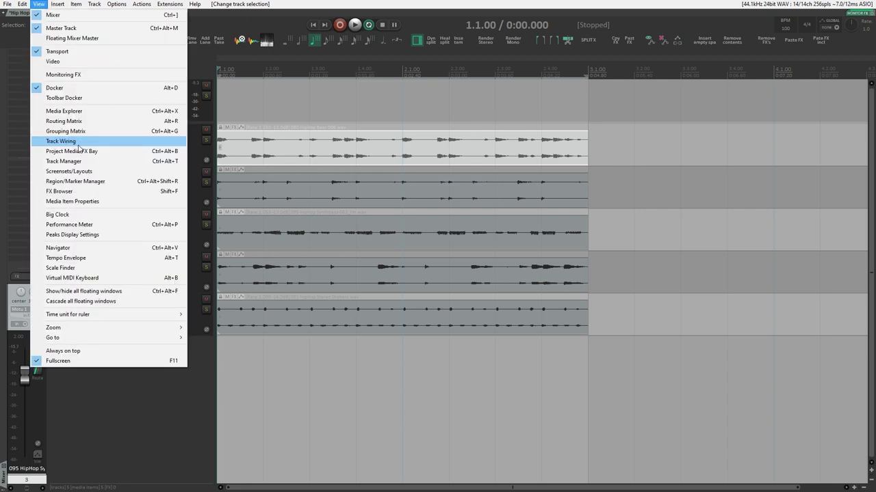
click(79, 152)
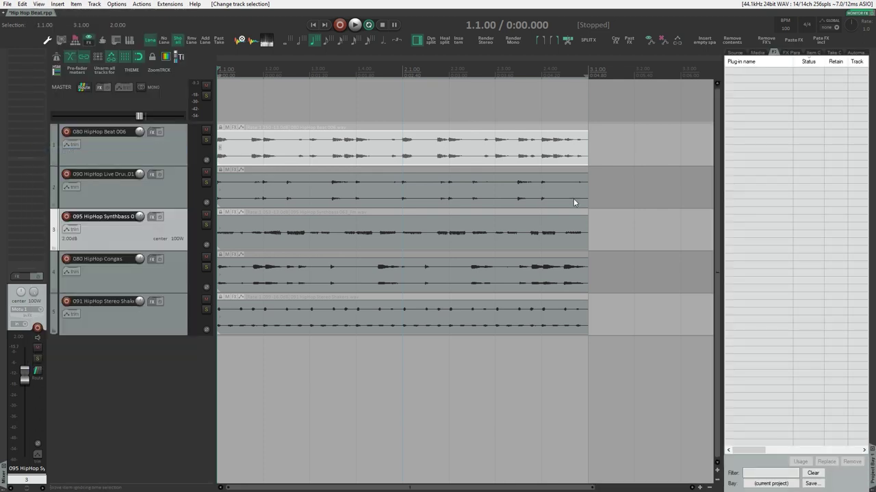
click(39, 4)
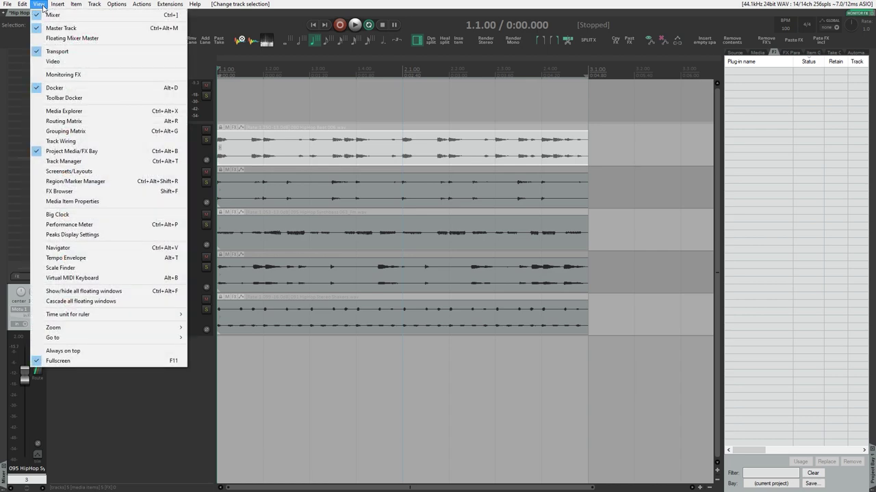
click(69, 224)
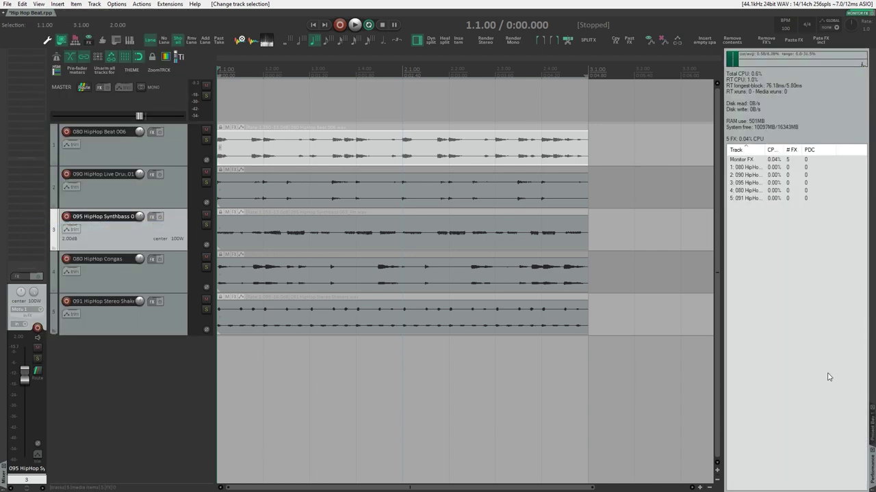
Save the current window layout as windows screenset 3 with the name "Meters"
click(39, 4)
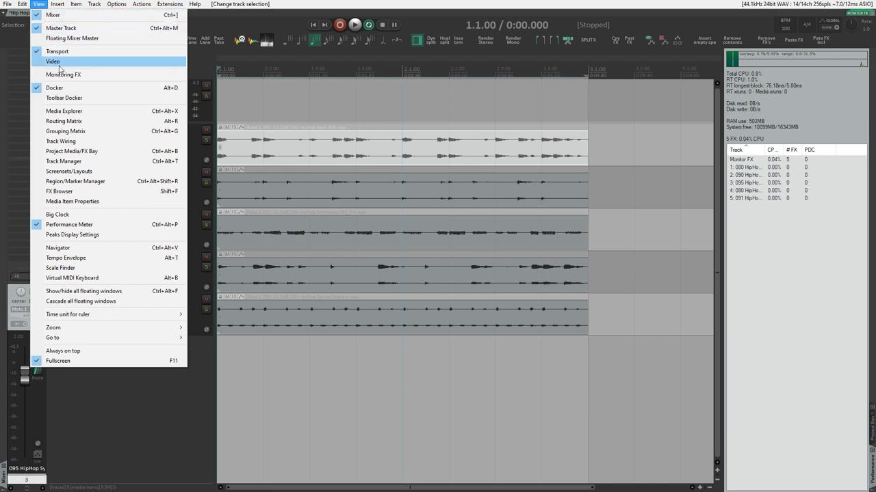
click(75, 171)
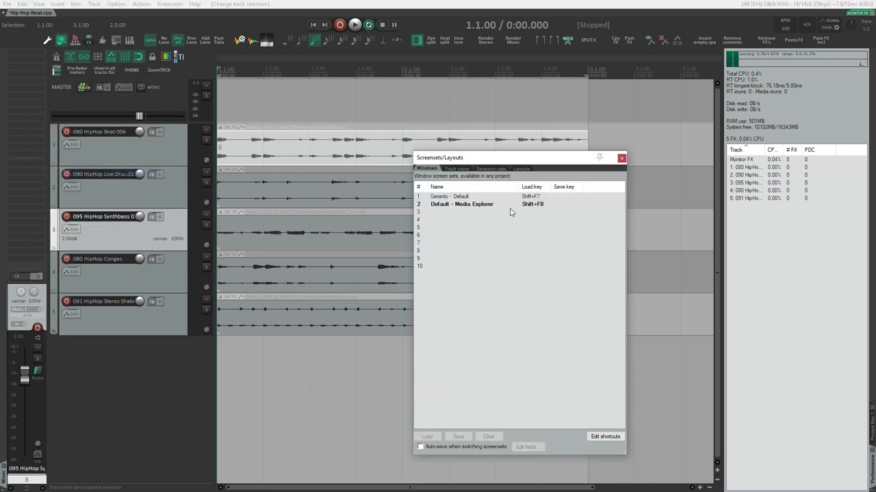
click(448, 215)
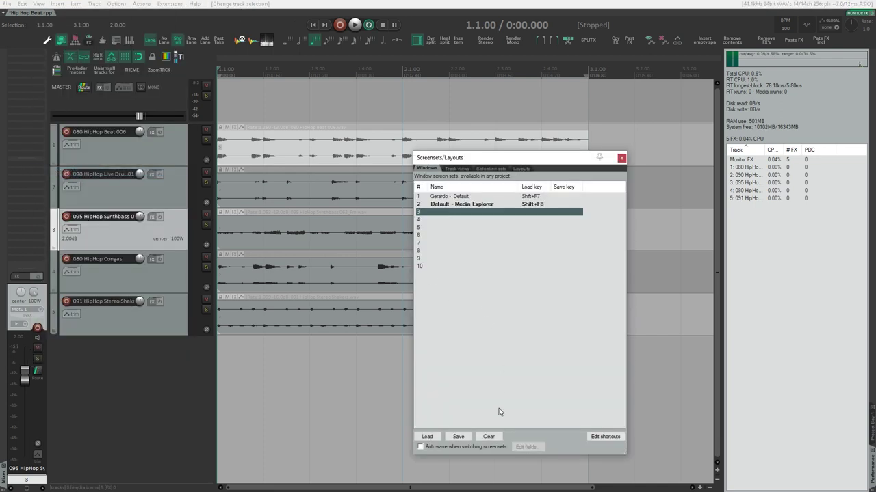
click(459, 436)
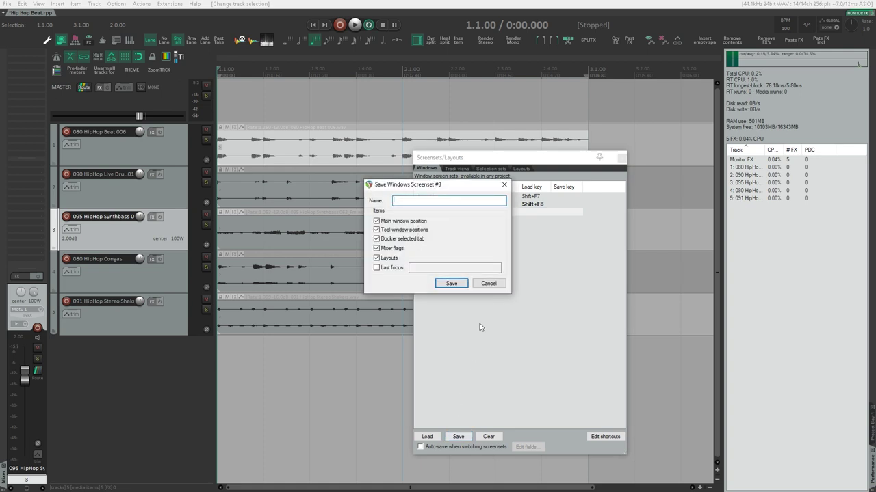
text(Meters)
click(451, 283)
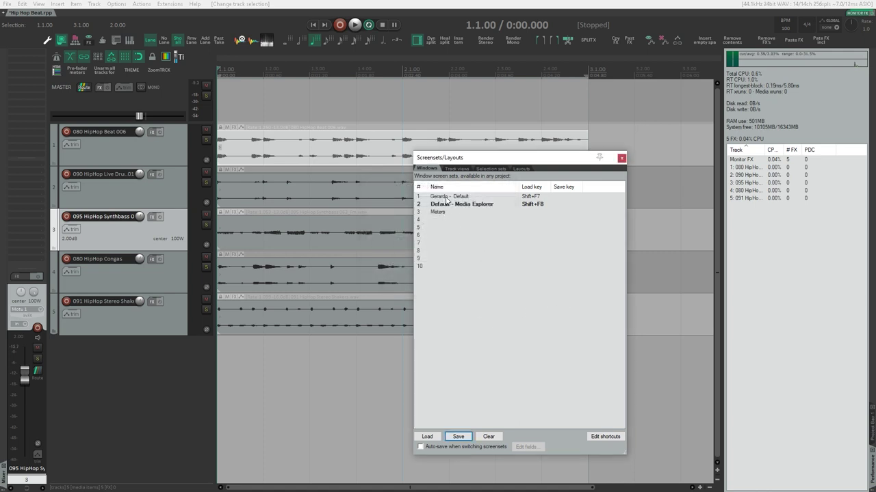
Test the saved window layouts by loading screensets 1, 2 and 3 in turn
double_click(446, 197)
click(448, 205)
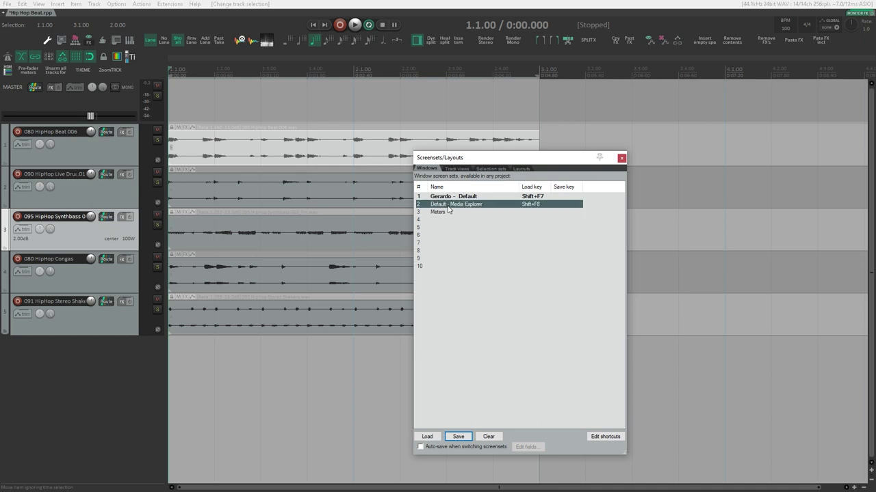
double_click(448, 206)
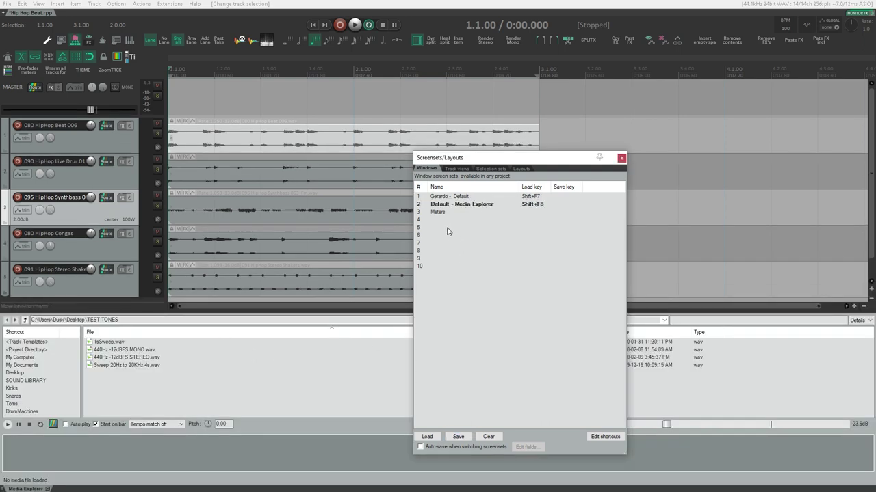
double_click(449, 212)
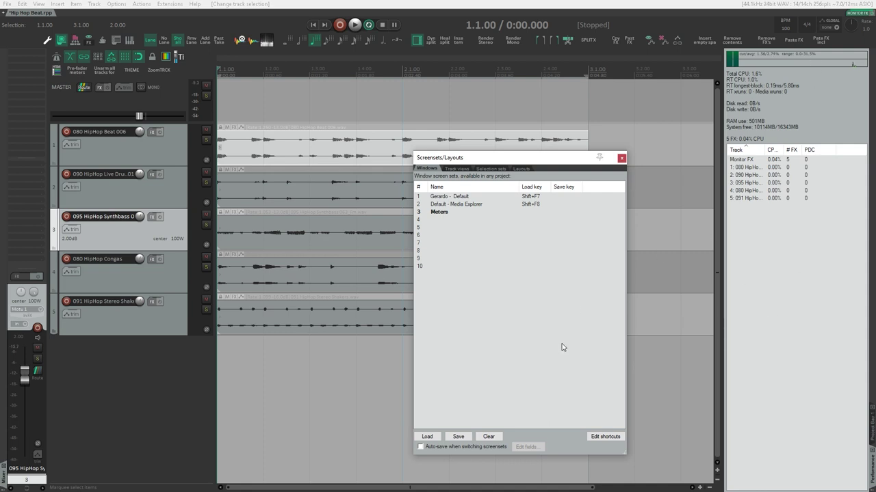
Assign Shift+F9 to the action "Screenset: Load window set #03" for the Meters layout
click(441, 213)
click(604, 435)
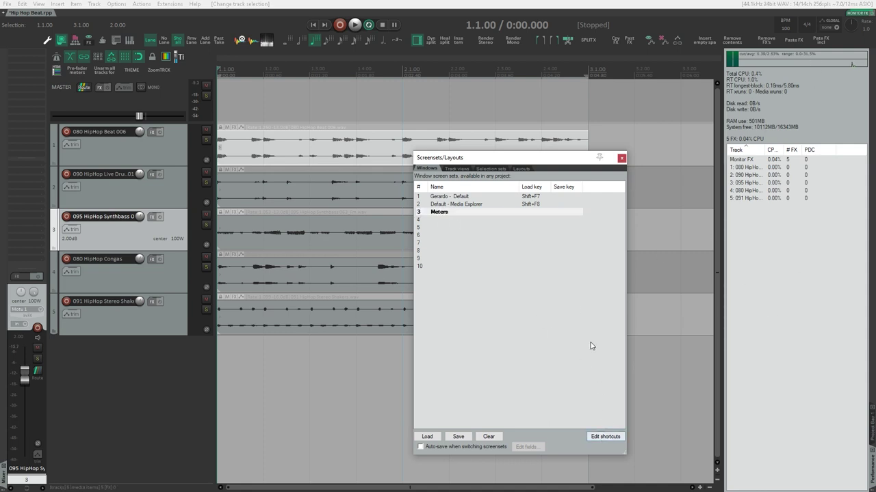
click(508, 95)
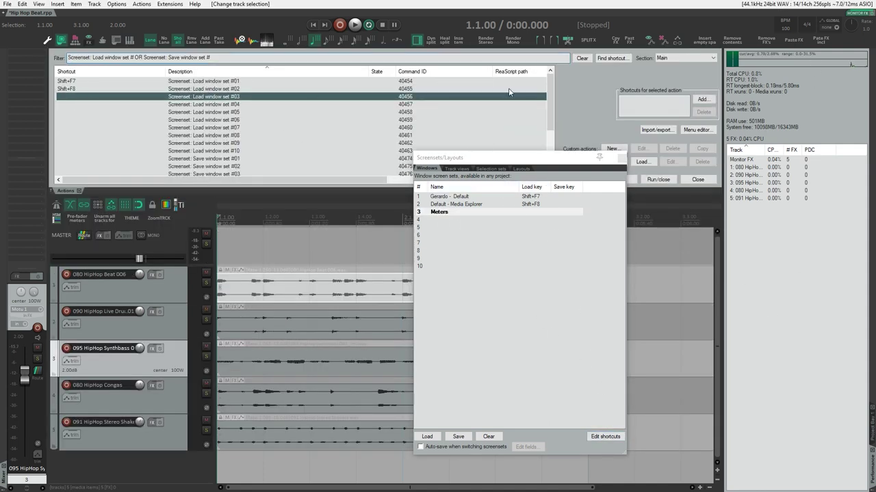
click(702, 100)
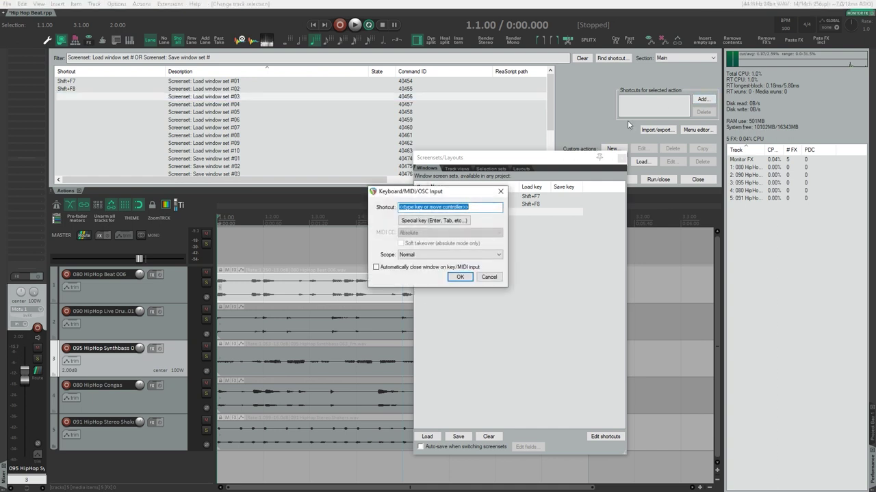
key(shift+F9)
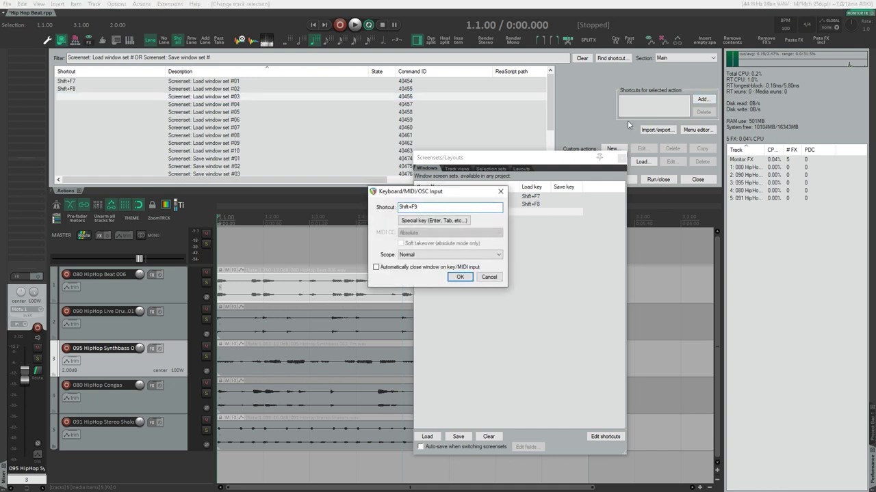
click(454, 280)
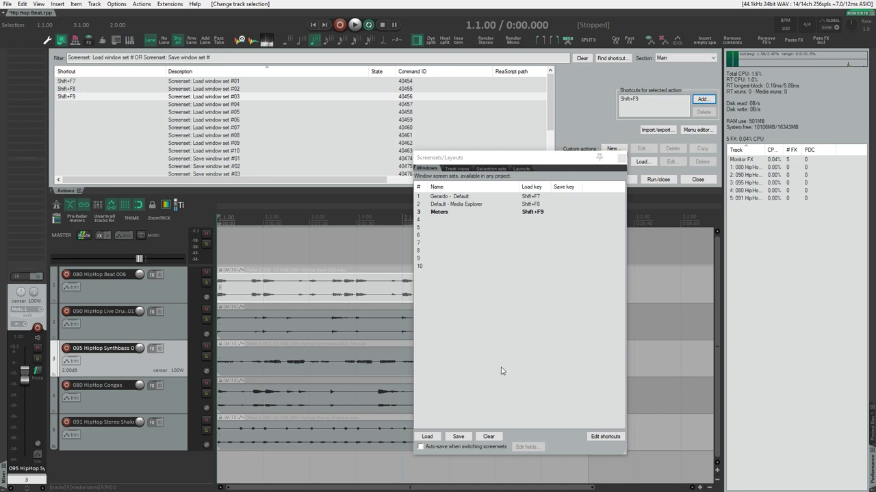
Close the Screensets/Layouts window and cycle repeatedly through window screensets 1, 2 and 3 with their assigned shortcuts
click(621, 158)
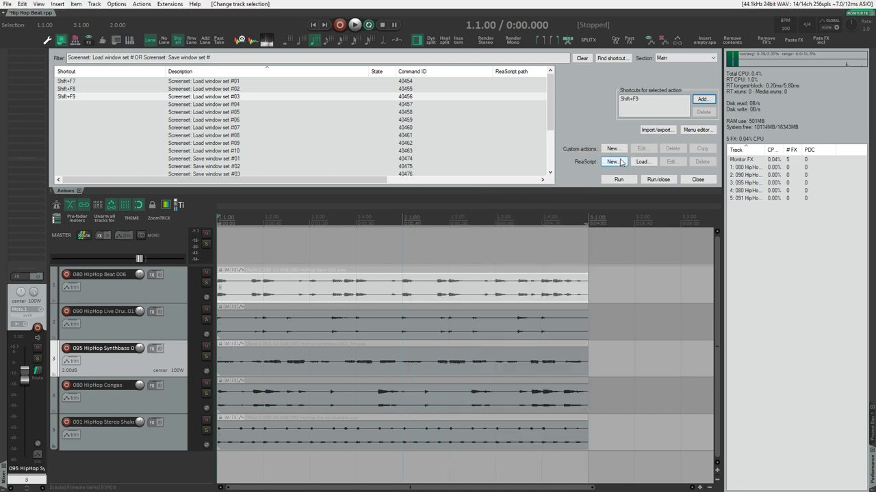
key(shift+F7)
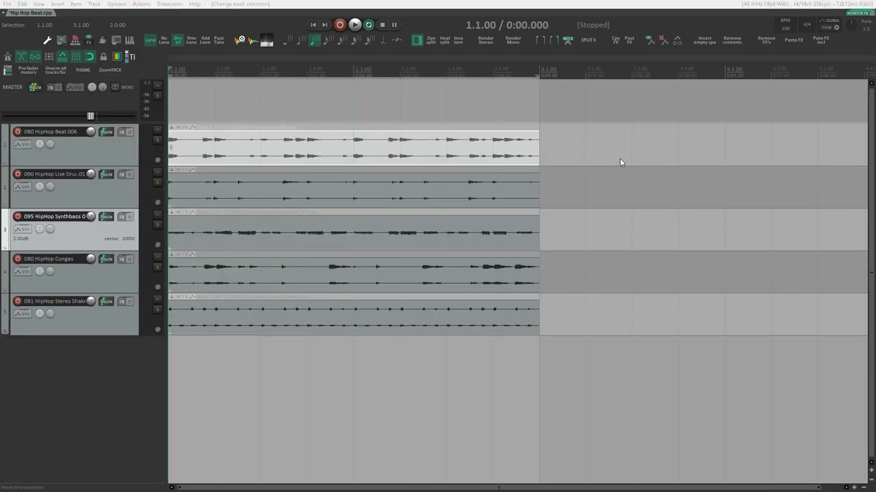
key(shift+F8)
key(shift+F9)
key(shift+F7)
key(shift+F8)
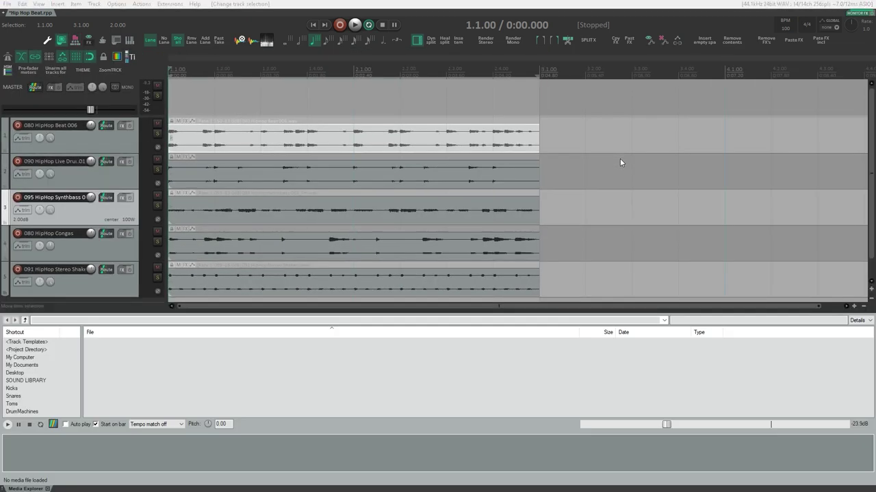
key(shift+F9)
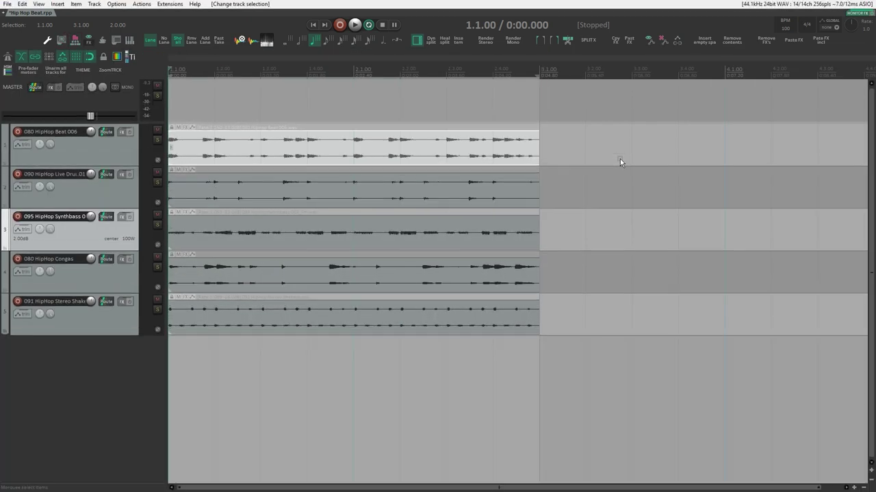